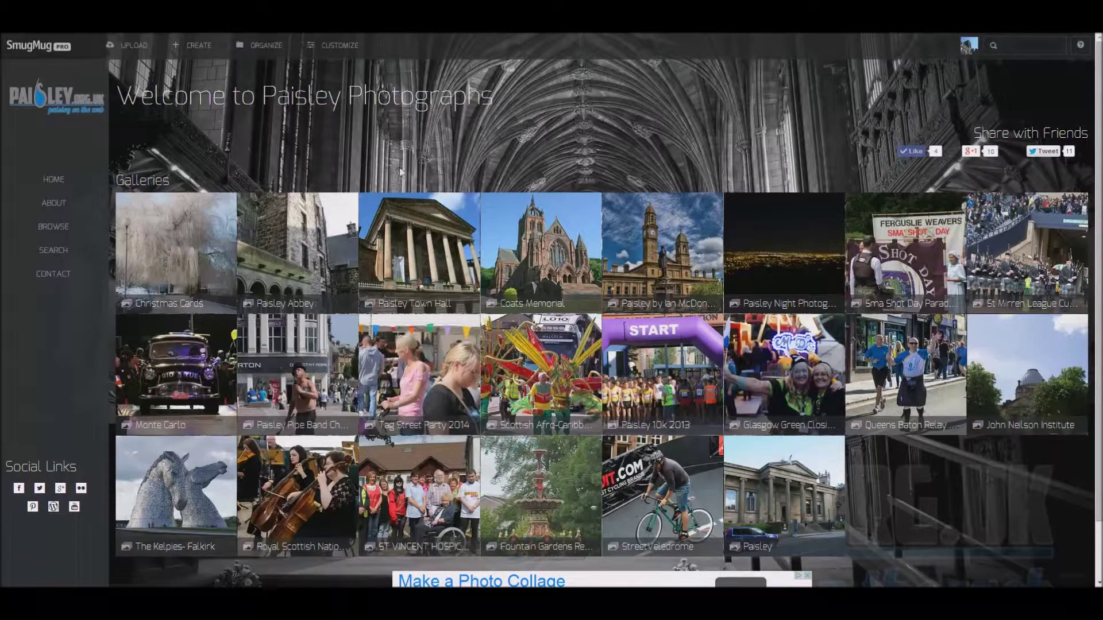
Start a card from the front-on abbey photo in the Paisley Abbey gallery.
{"action": "left_click", "coordinate": [324, 250]}
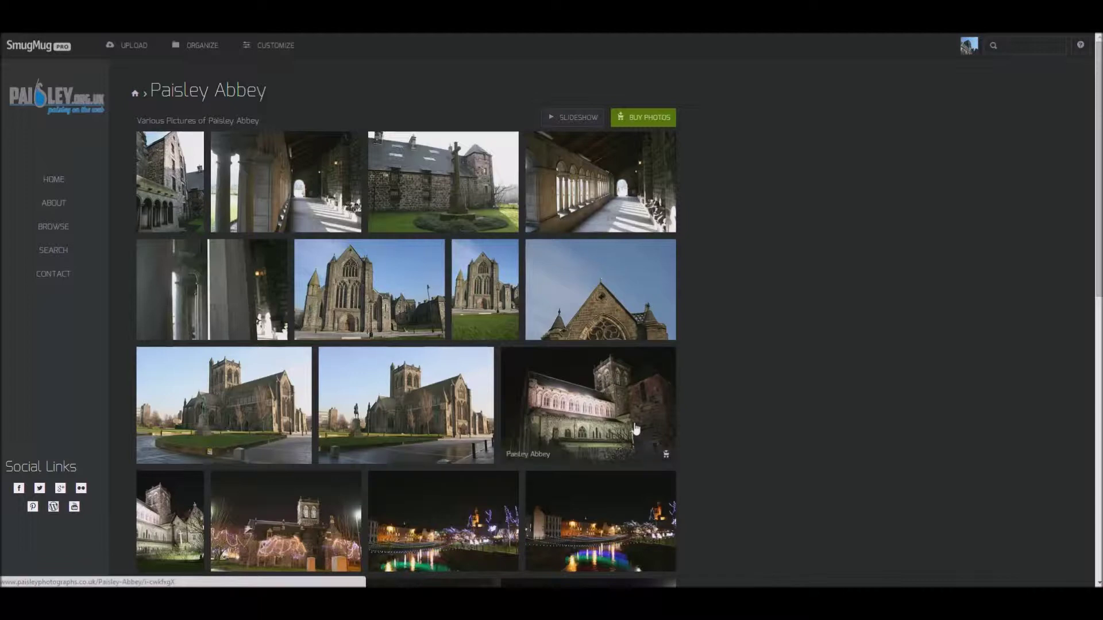
{"action": "left_click", "coordinate": [390, 305]}
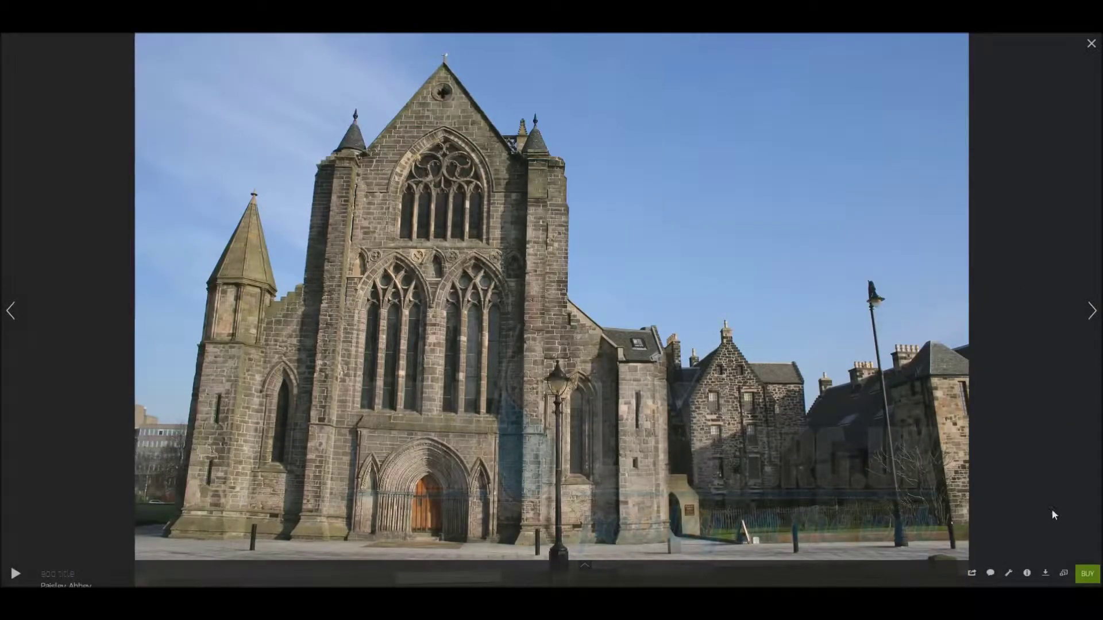
{"action": "left_click", "coordinate": [1090, 578]}
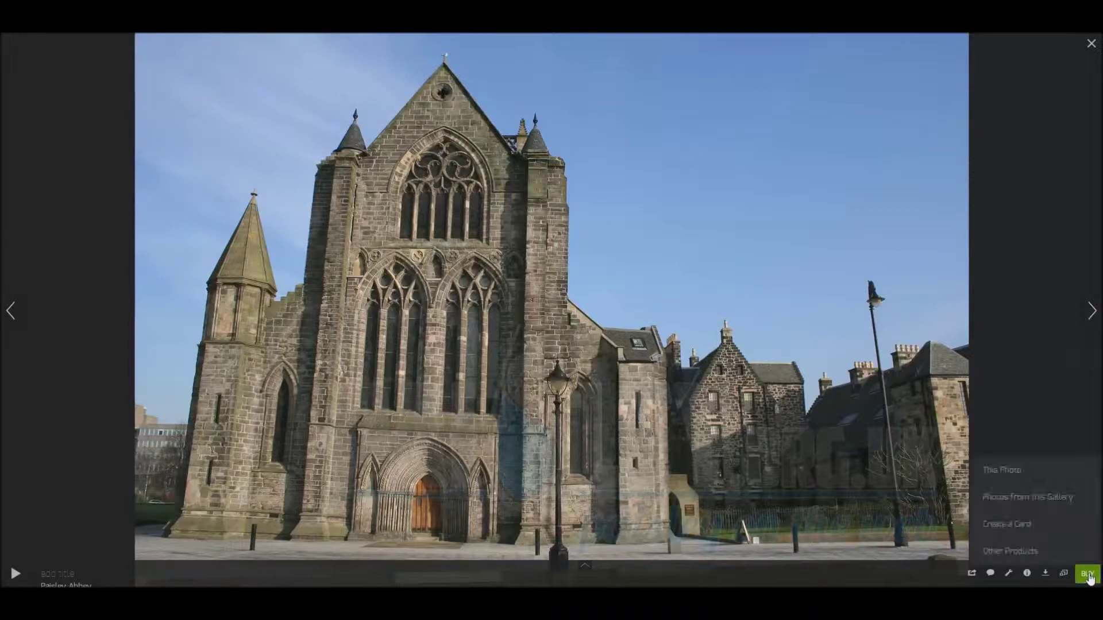
{"action": "left_click", "coordinate": [1023, 528]}
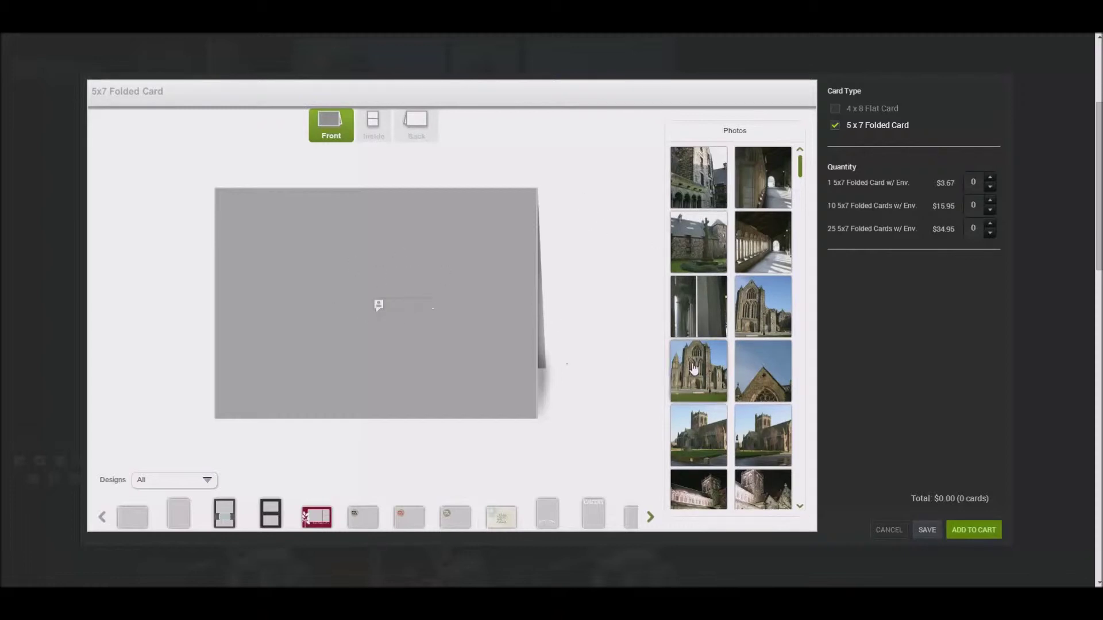
Drag the abbey front-facade photo onto the 5x7 folded card front.
{"action": "mouse_move", "coordinate": [695, 371]}
{"action": "left_mouse_down"}
{"action": "mouse_move", "coordinate": [419, 280]}
{"action": "mouse_move", "coordinate": [387, 352]}
{"action": "mouse_move", "coordinate": [388, 322]}
{"action": "left_mouse_up"}
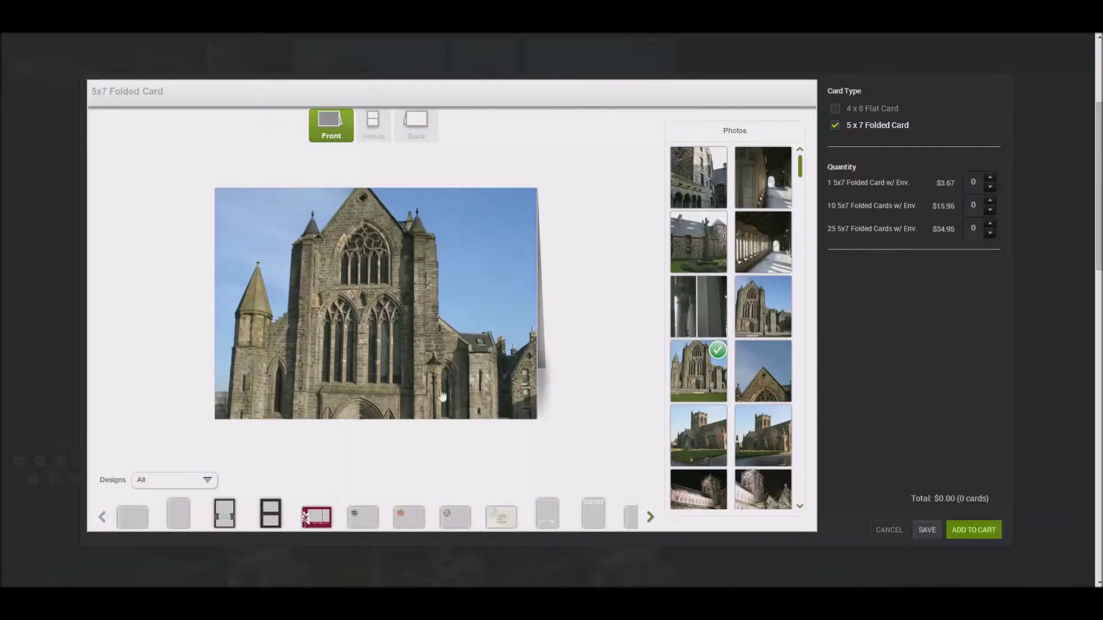
{"action": "left_click", "coordinate": [207, 482]}
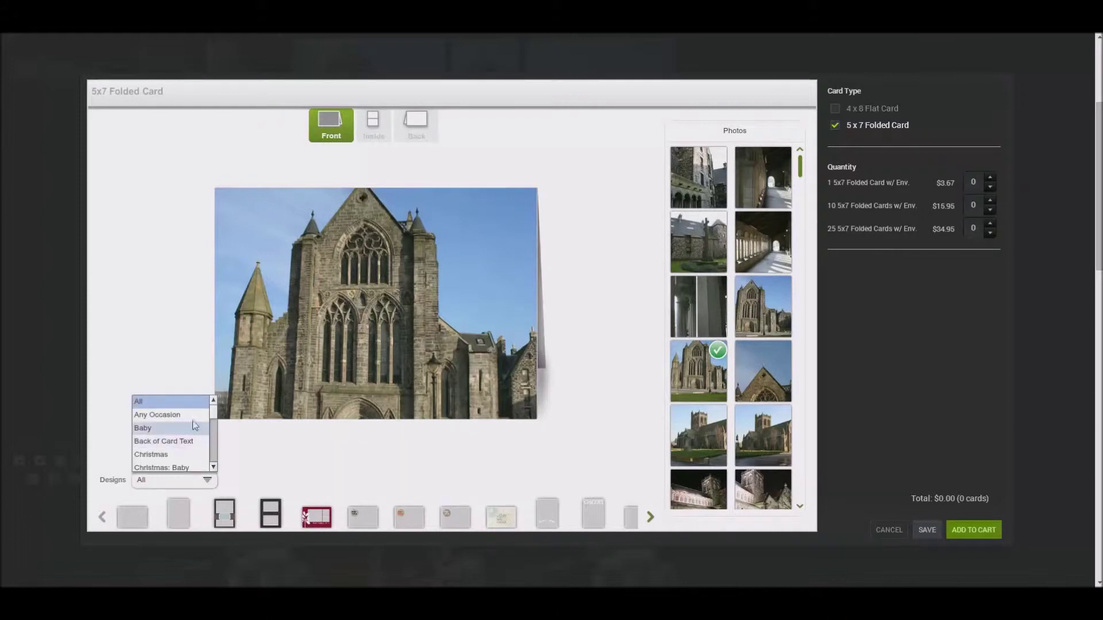
{"action": "scroll", "coordinate": [211, 412], "scroll_direction": "down", "scroll_amount": 1}
{"action": "scroll", "coordinate": [212, 413], "scroll_direction": "down", "scroll_amount": 1}
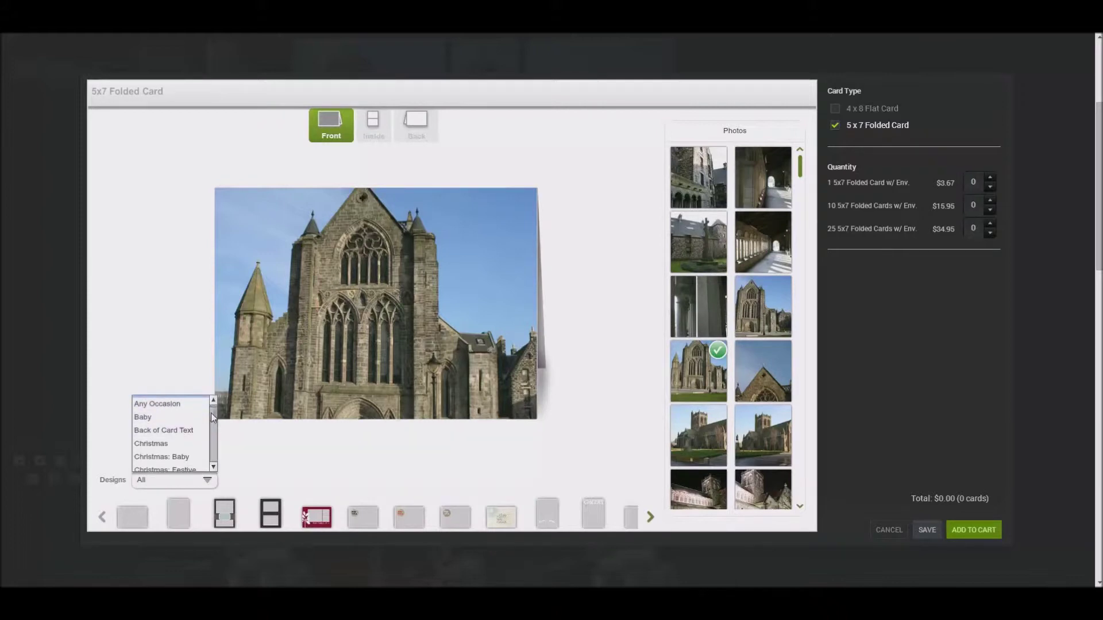
{"action": "scroll", "coordinate": [210, 413], "scroll_direction": "down", "scroll_amount": 1}
{"action": "scroll", "coordinate": [211, 417], "scroll_direction": "down", "scroll_amount": 1}
{"action": "left_click_drag", "start_coordinate": [212, 419], "coordinate": [209, 443]}
{"action": "scroll", "coordinate": [209, 444], "scroll_direction": "down", "scroll_amount": 1}
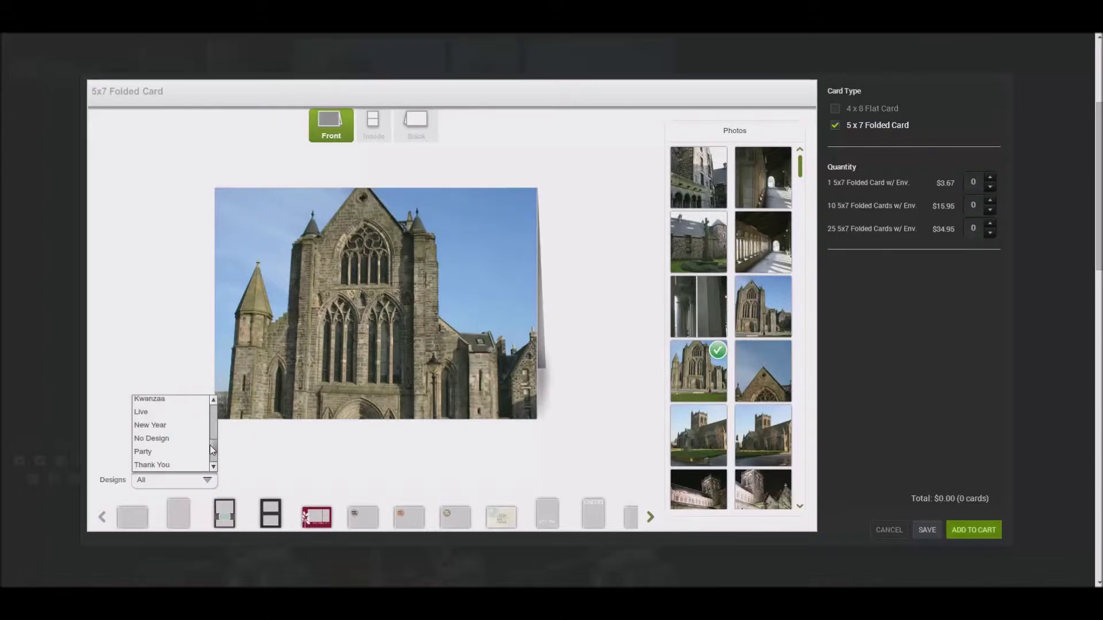
{"action": "scroll", "coordinate": [210, 444], "scroll_direction": "down", "scroll_amount": 1}
Filter designs to Thank You and try the floral and black-framed designs.
{"action": "left_click", "coordinate": [166, 447]}
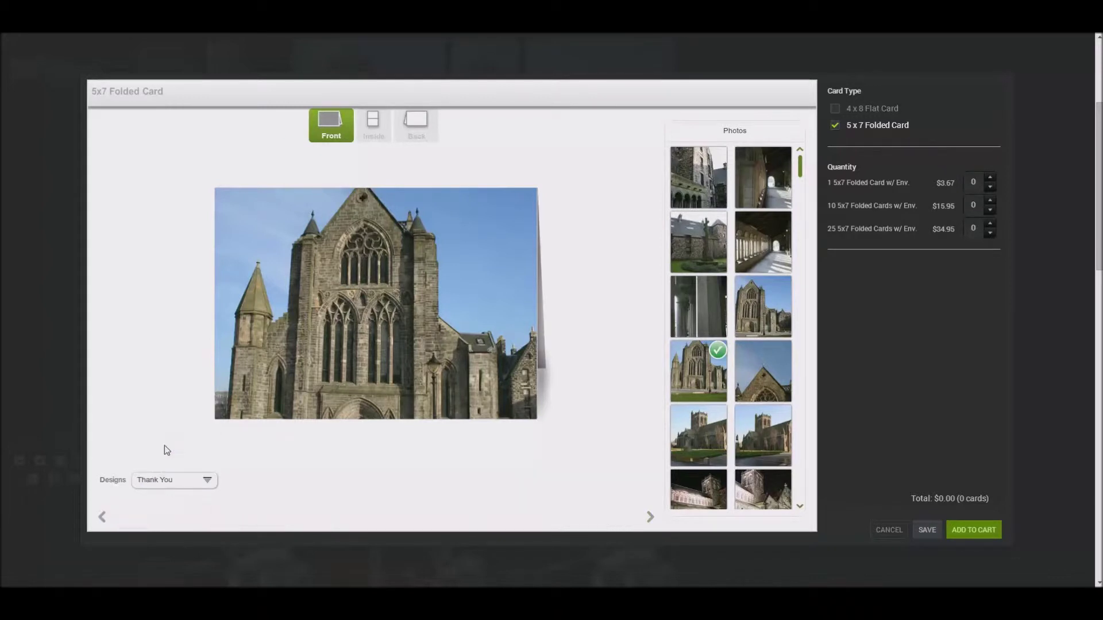
{"action": "mouse_move", "coordinate": [131, 517]}
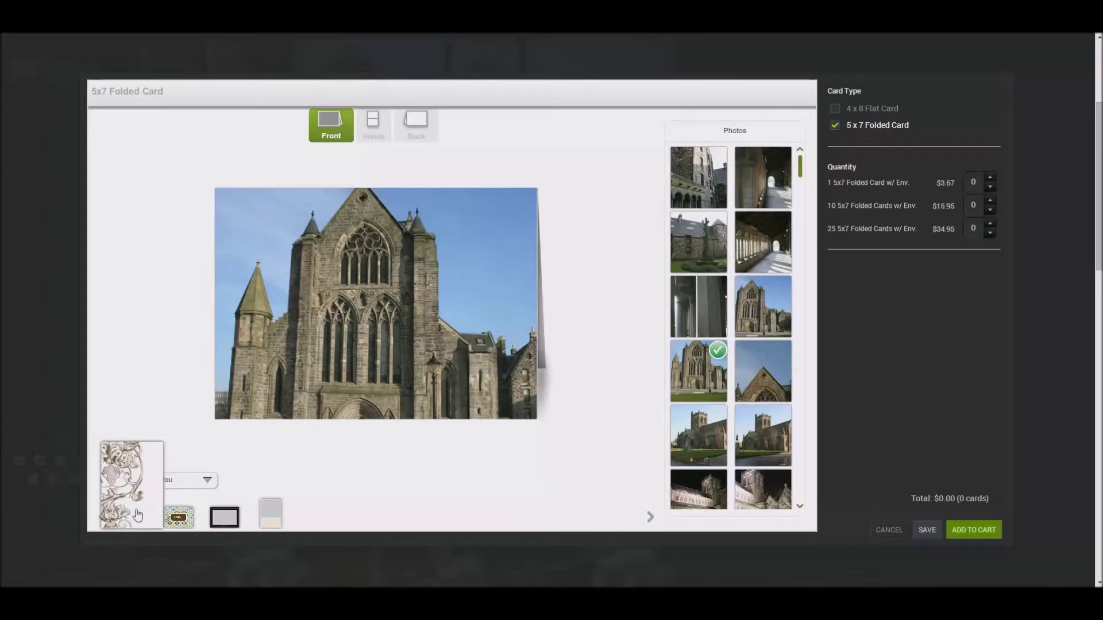
{"action": "left_click", "coordinate": [137, 514]}
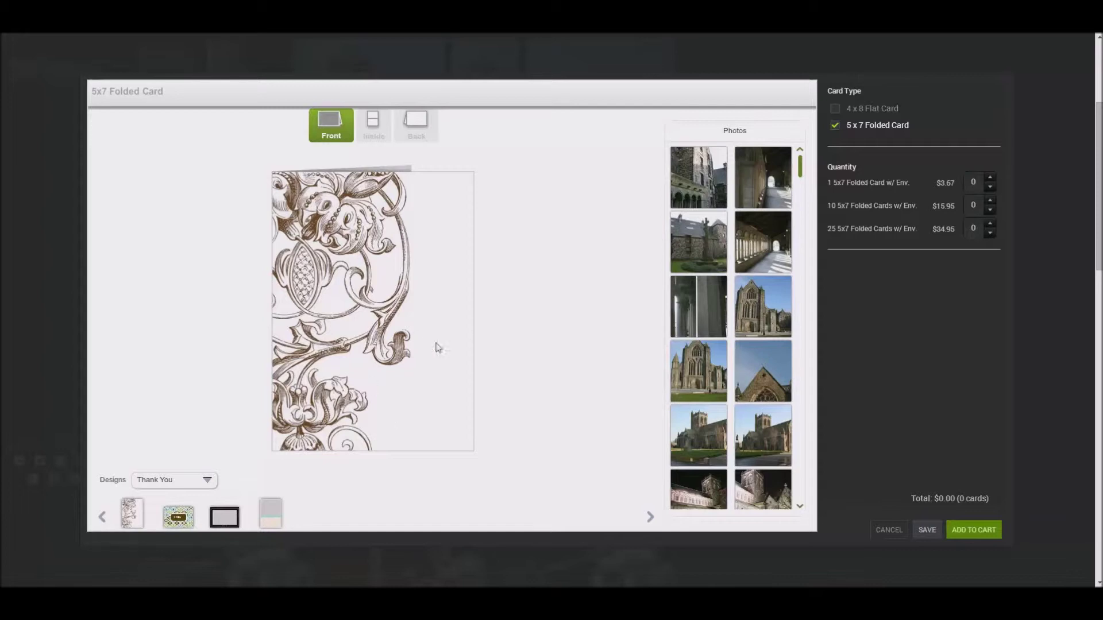
{"action": "left_click", "coordinate": [223, 518]}
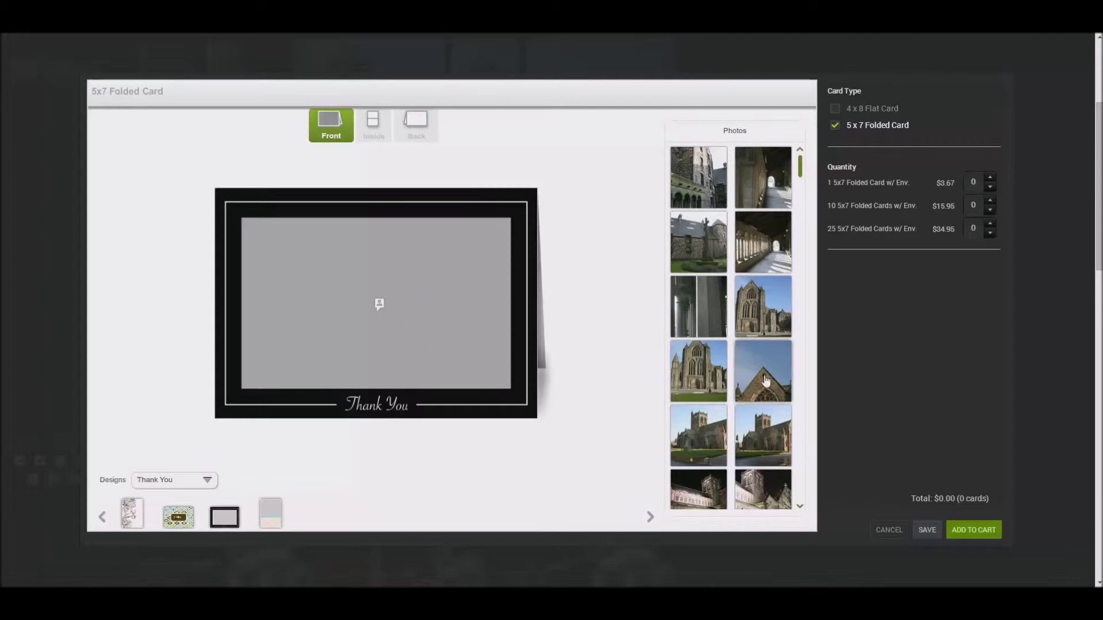
Drop the abbey photo into the black Thank You frame's photo area.
{"action": "left_click_drag", "start_coordinate": [763, 310], "coordinate": [362, 287]}
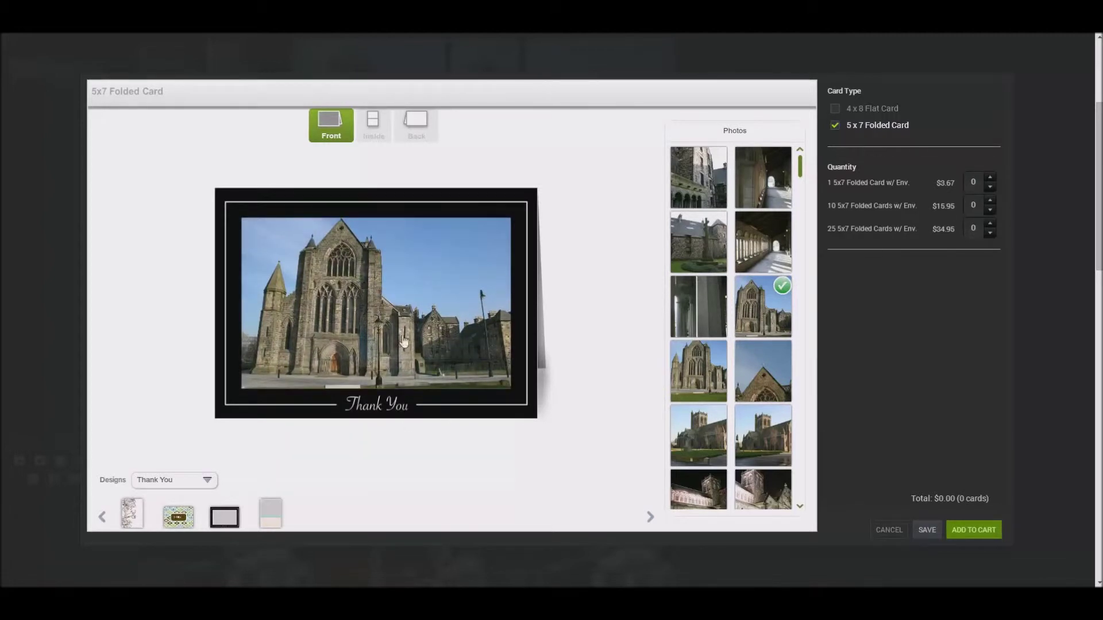
On the inside, place the vaulted and red-ceiling interior photos in the upper and lower slots.
{"action": "left_click", "coordinate": [376, 133]}
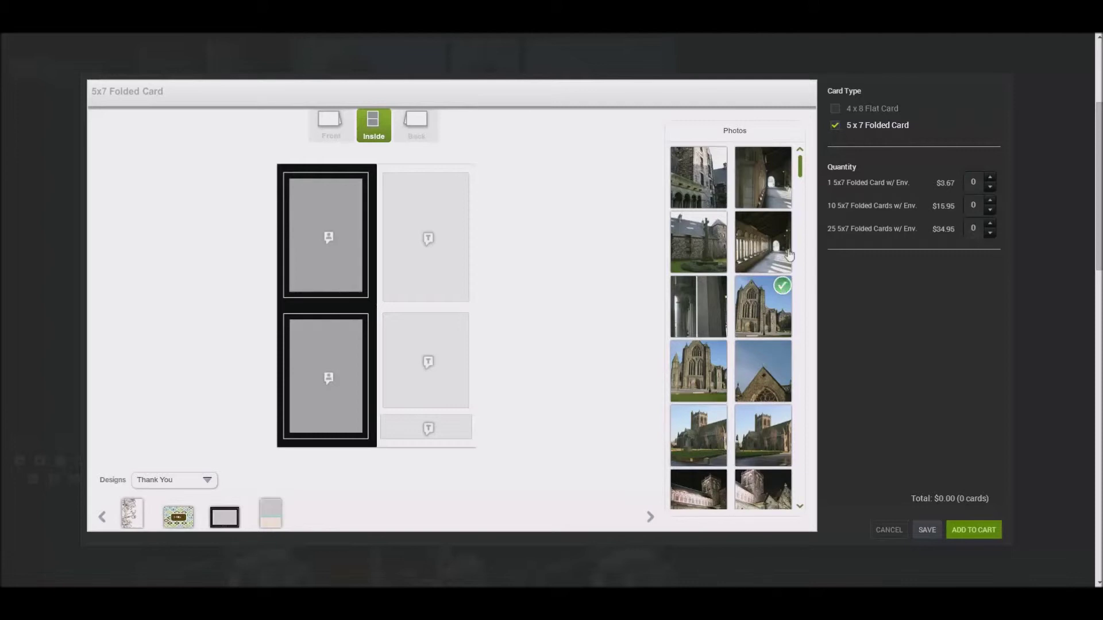
{"action": "left_click_drag", "start_coordinate": [798, 172], "coordinate": [800, 189]}
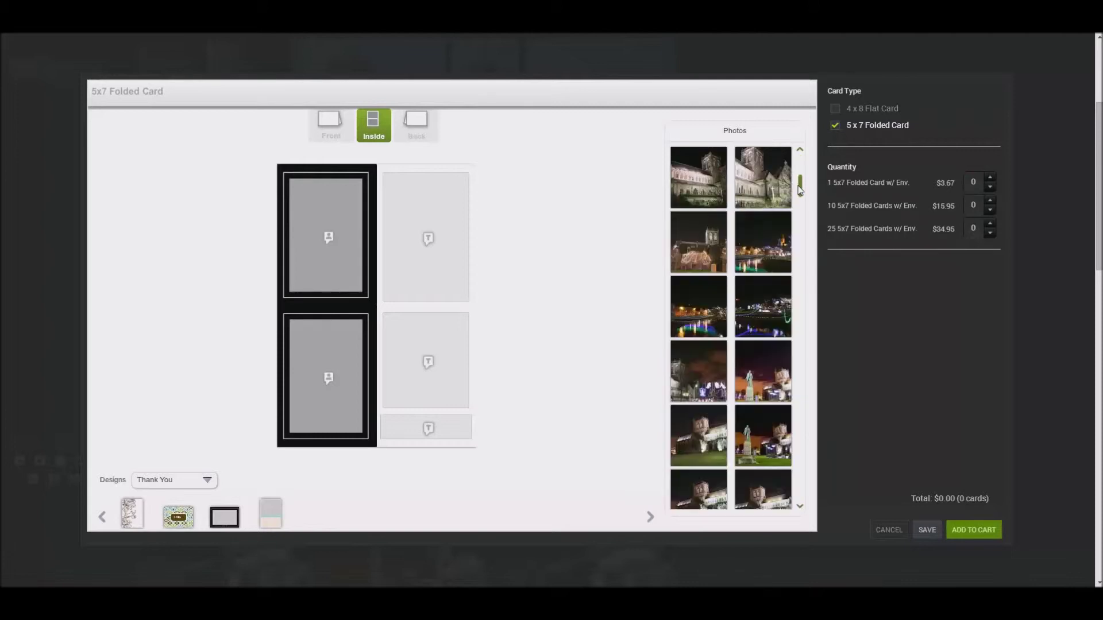
{"action": "left_click_drag", "start_coordinate": [801, 189], "coordinate": [803, 228]}
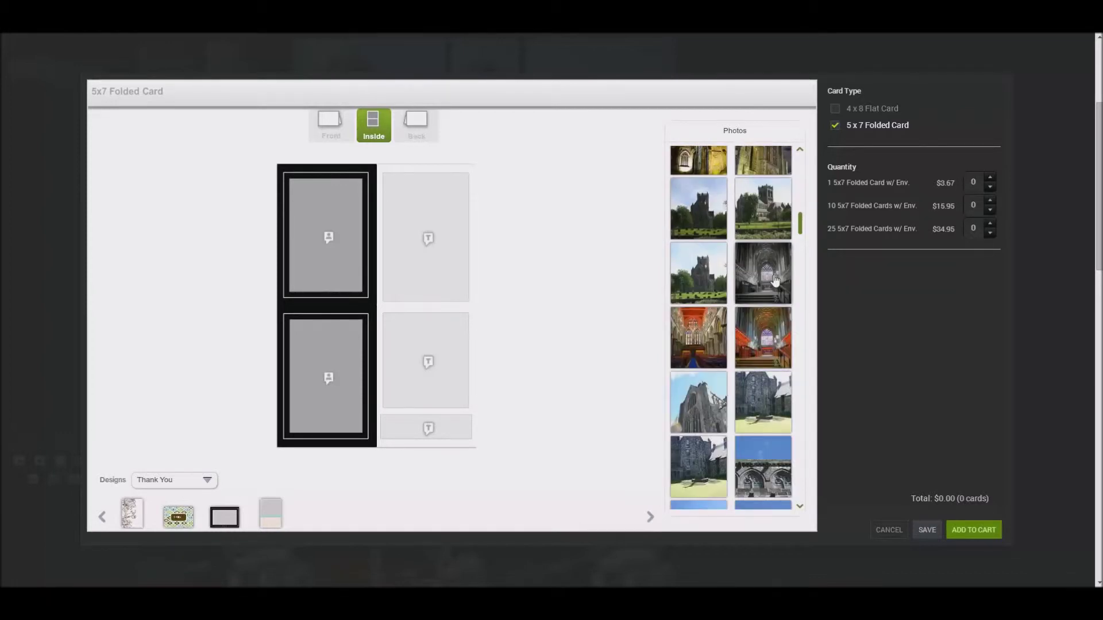
{"action": "mouse_move", "coordinate": [771, 276]}
{"action": "left_mouse_down"}
{"action": "mouse_move", "coordinate": [405, 235]}
{"action": "mouse_move", "coordinate": [351, 267]}
{"action": "left_mouse_up"}
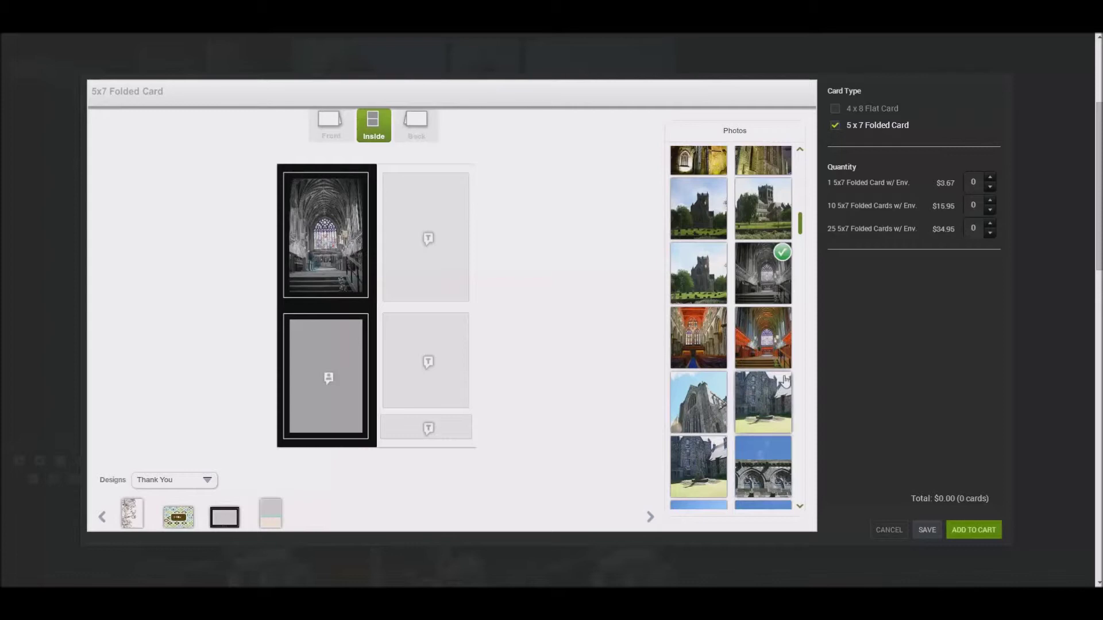
{"action": "mouse_move", "coordinate": [704, 341]}
{"action": "left_mouse_down"}
{"action": "mouse_move", "coordinate": [568, 337]}
{"action": "mouse_move", "coordinate": [320, 367]}
{"action": "left_mouse_up"}
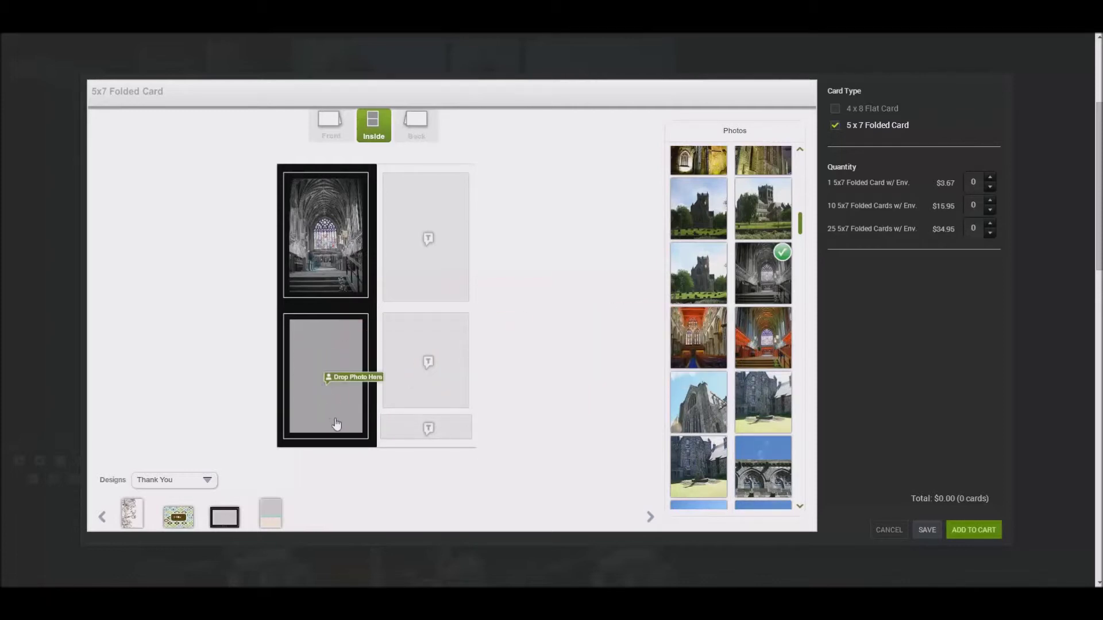
{"action": "left_click_drag", "start_coordinate": [329, 406], "coordinate": [329, 405]}
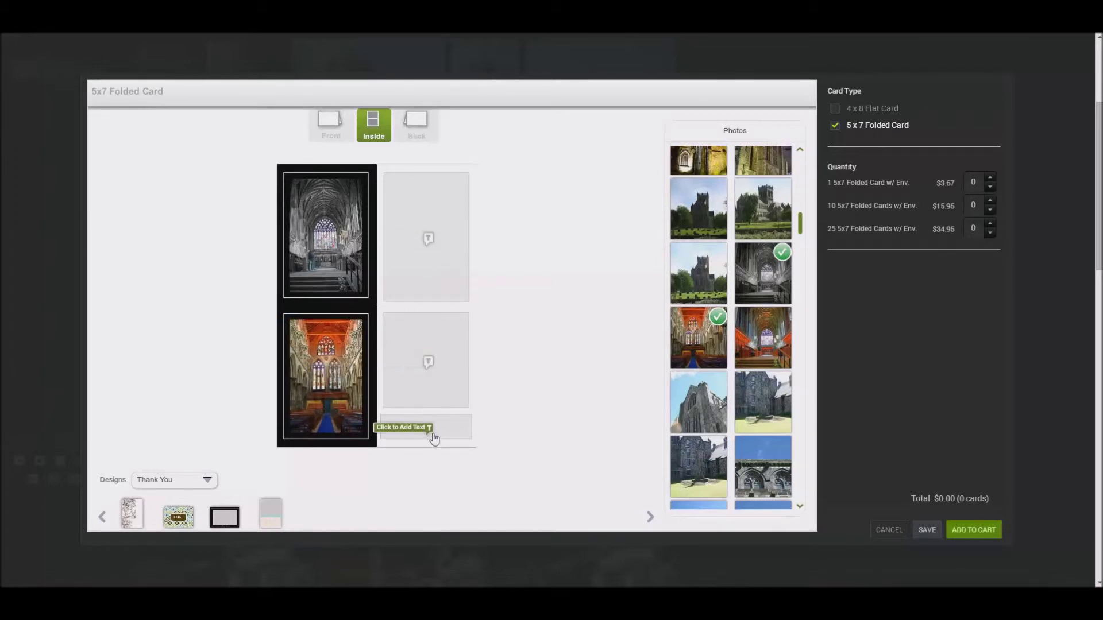
Write the two-line greeting 'To mum and dad, lots of love...' inside the card.
{"action": "left_click", "coordinate": [428, 239]}
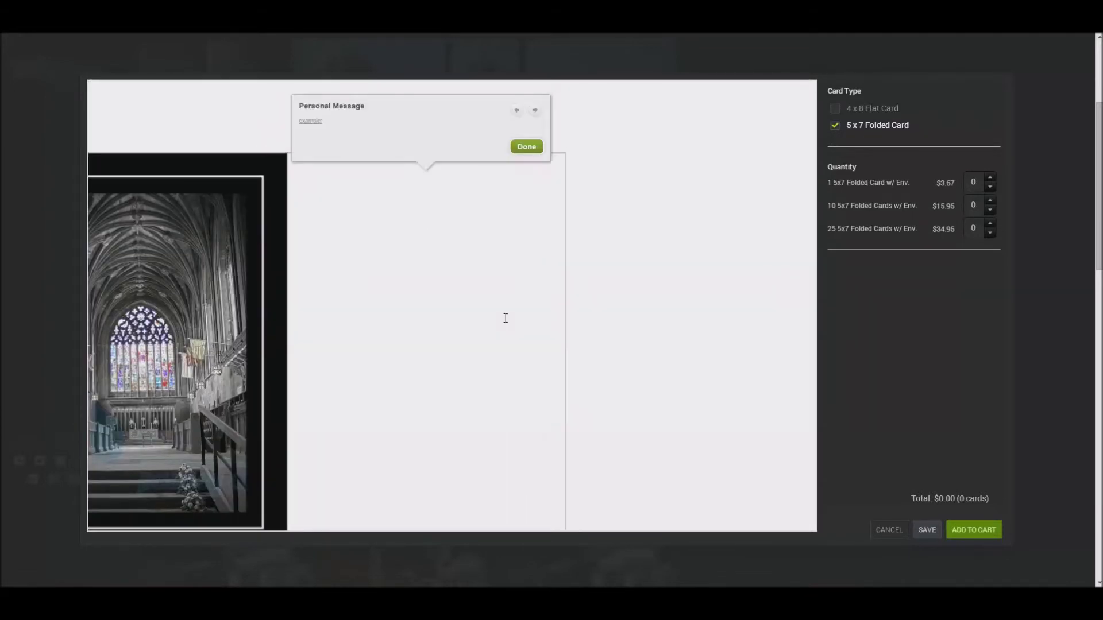
{"action": "type", "text": "To mum"}
{"action": "type", "text": " and da"}
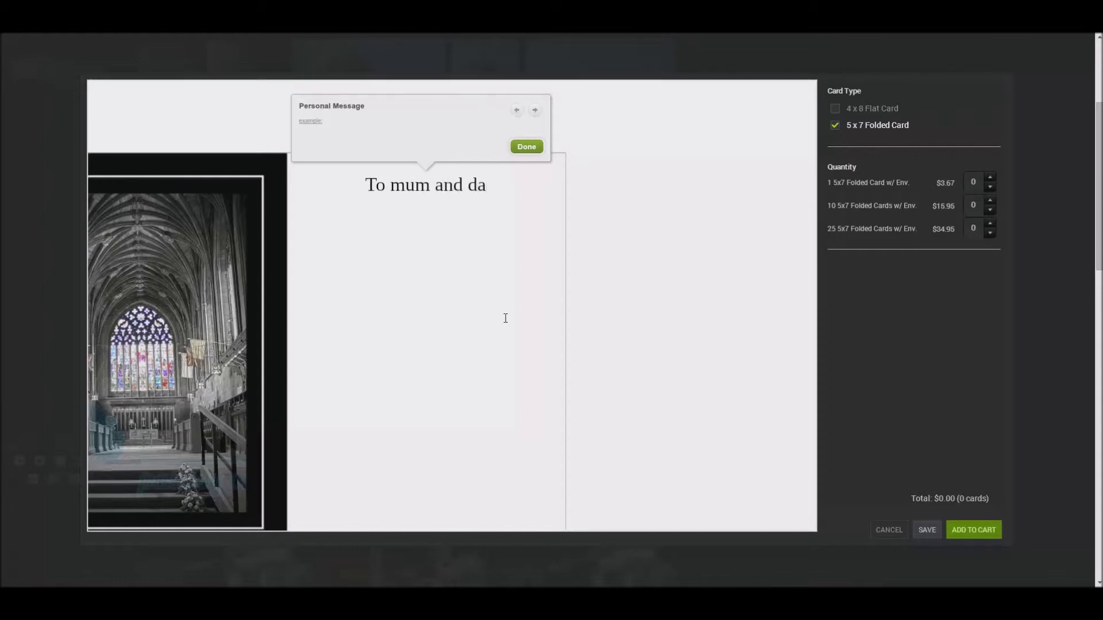
{"action": "type", "text": "d"}
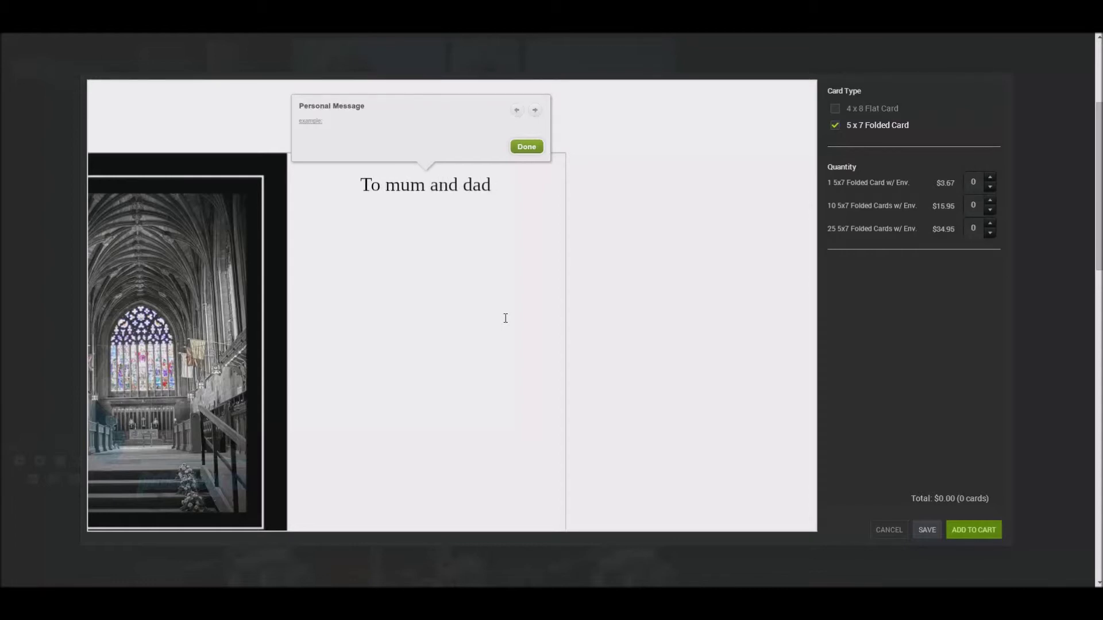
{"action": "key", "text": "Return"}
{"action": "key", "text": "Return"}
{"action": "type", "text": "lots of love"}
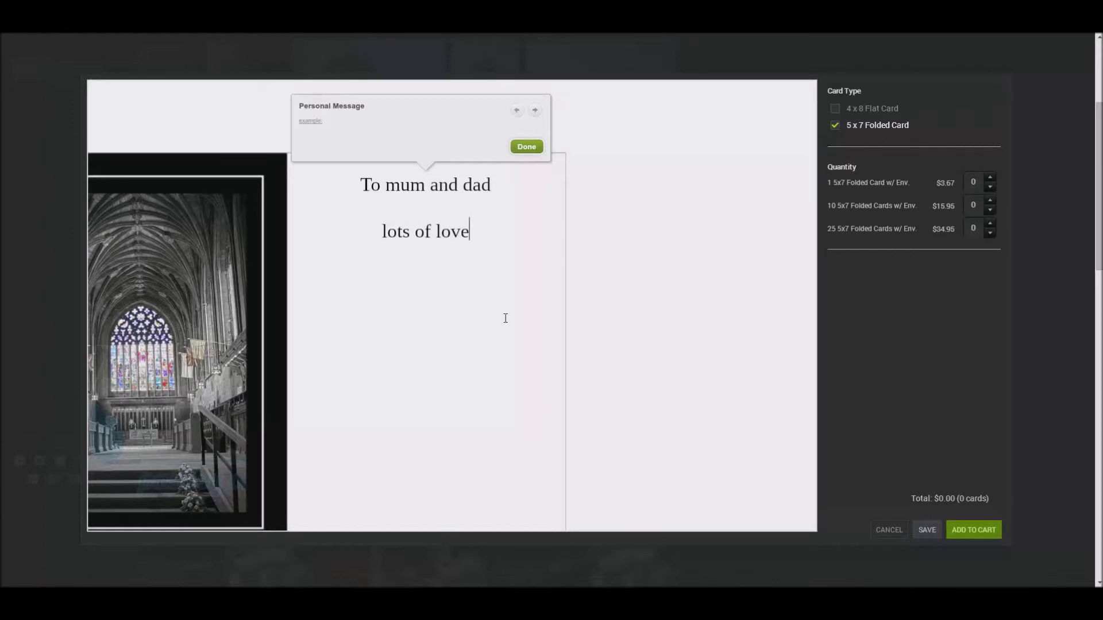
{"action": "type", "text": "..."}
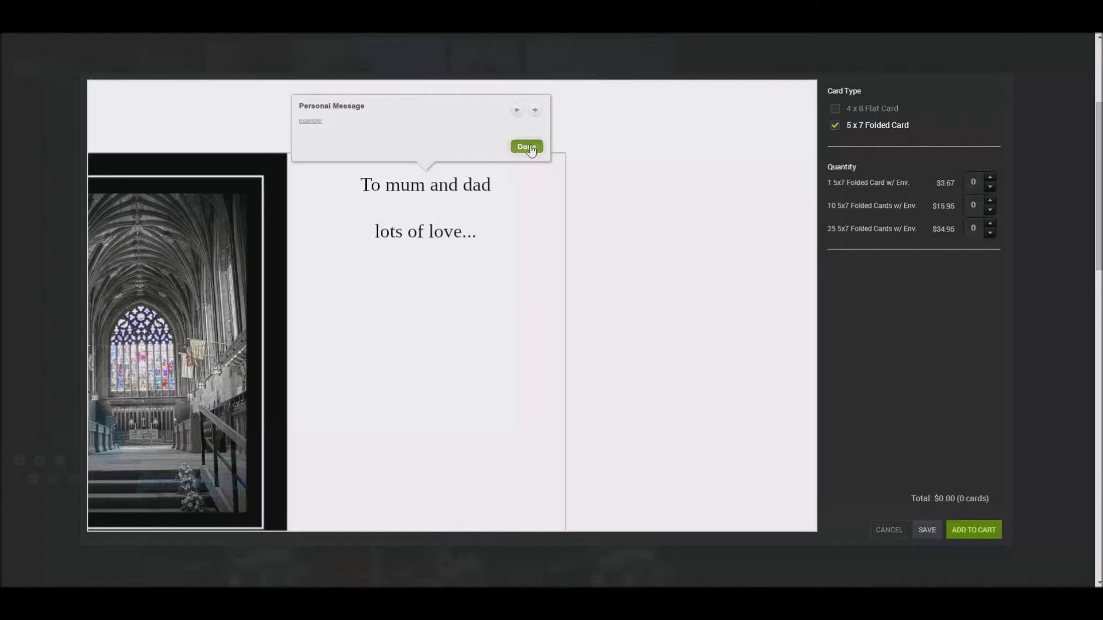
{"action": "left_click", "coordinate": [526, 147]}
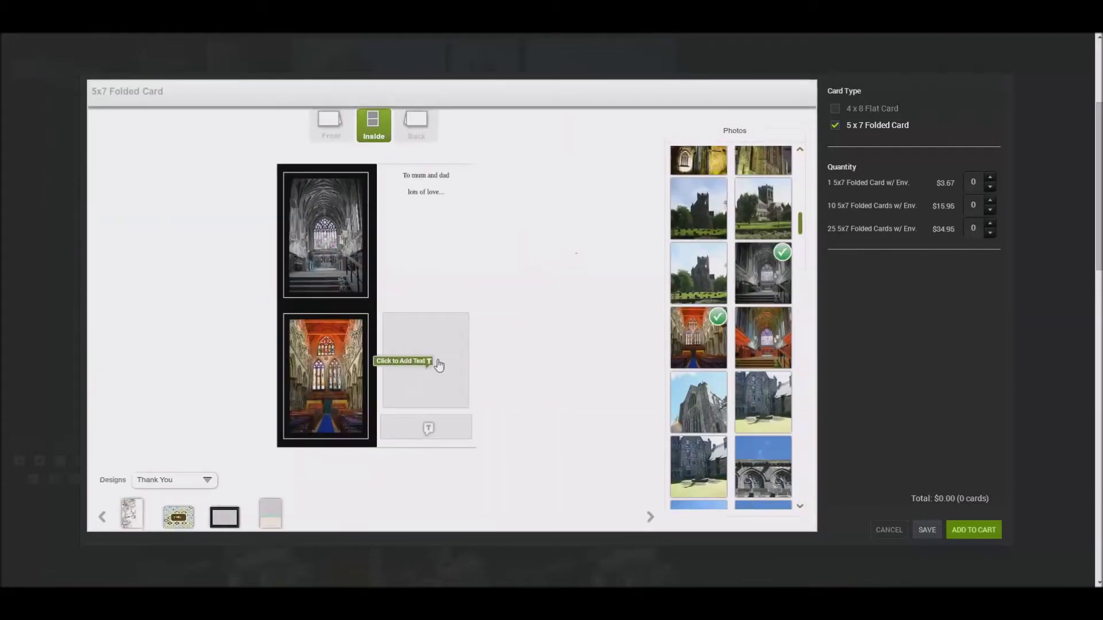
Add the 'From your loving son Brian' line beside the lower photo.
{"action": "left_click", "coordinate": [422, 364]}
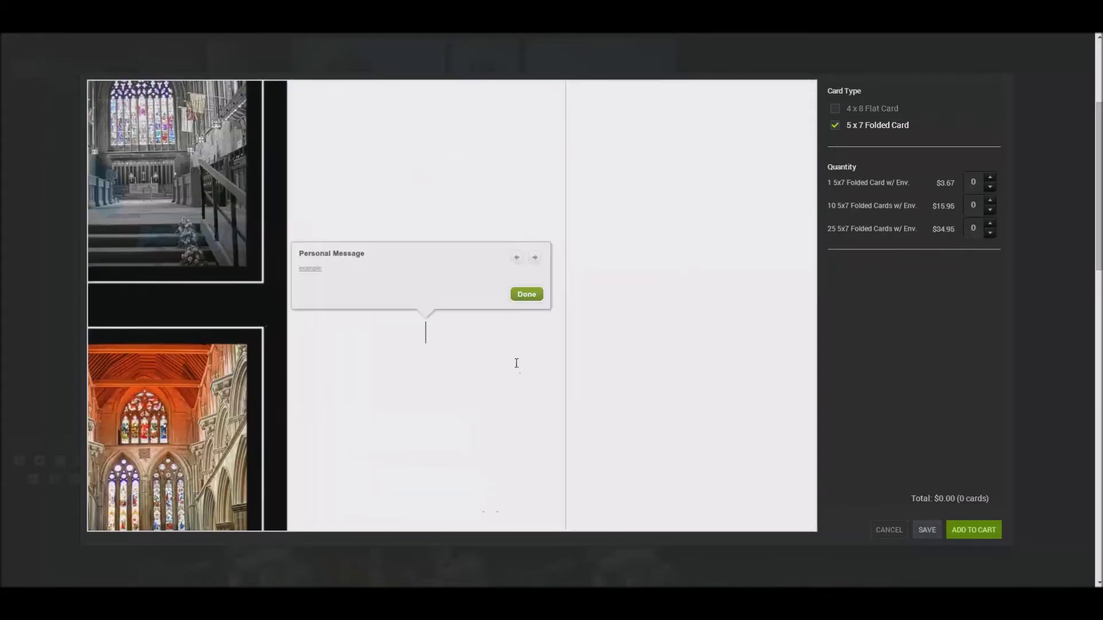
{"action": "type", "text": "From your lo"}
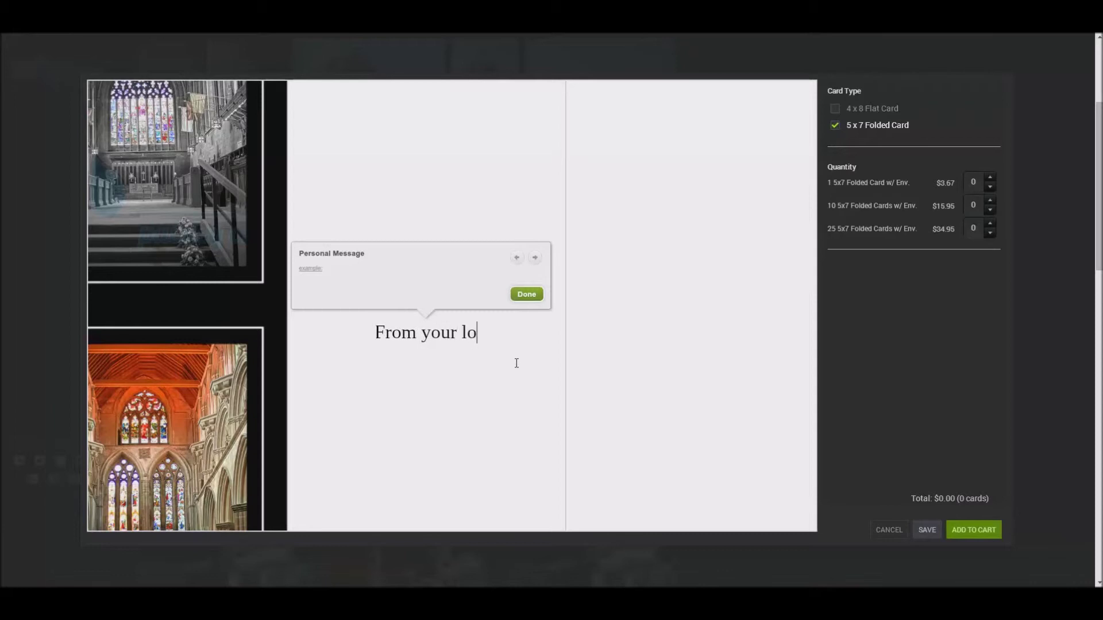
{"action": "type", "text": "ving son "}
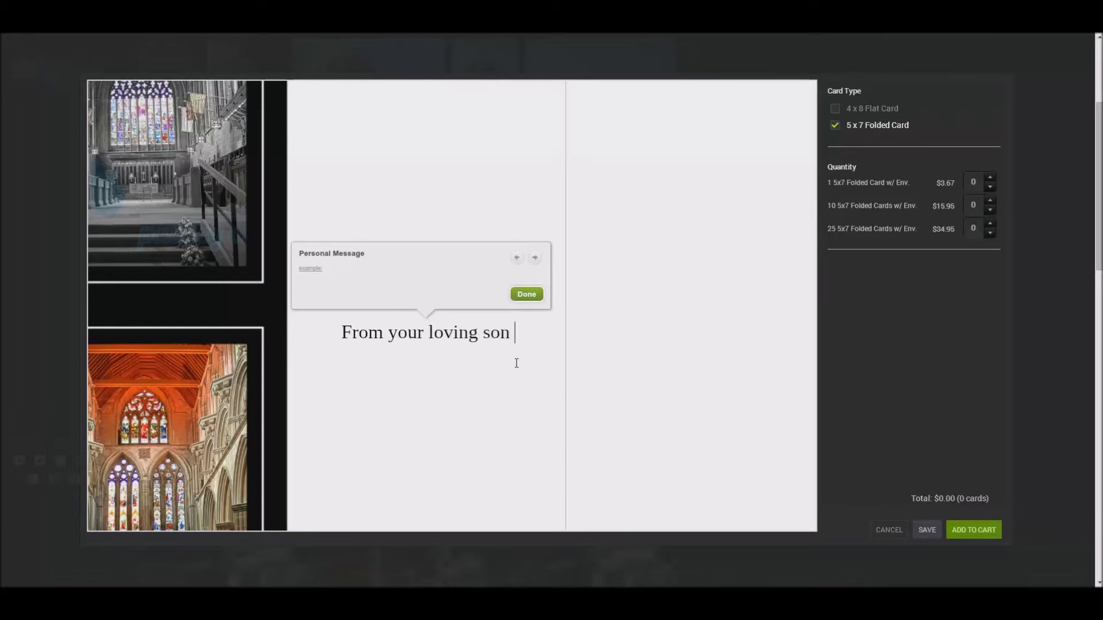
{"action": "type", "text": "Brian"}
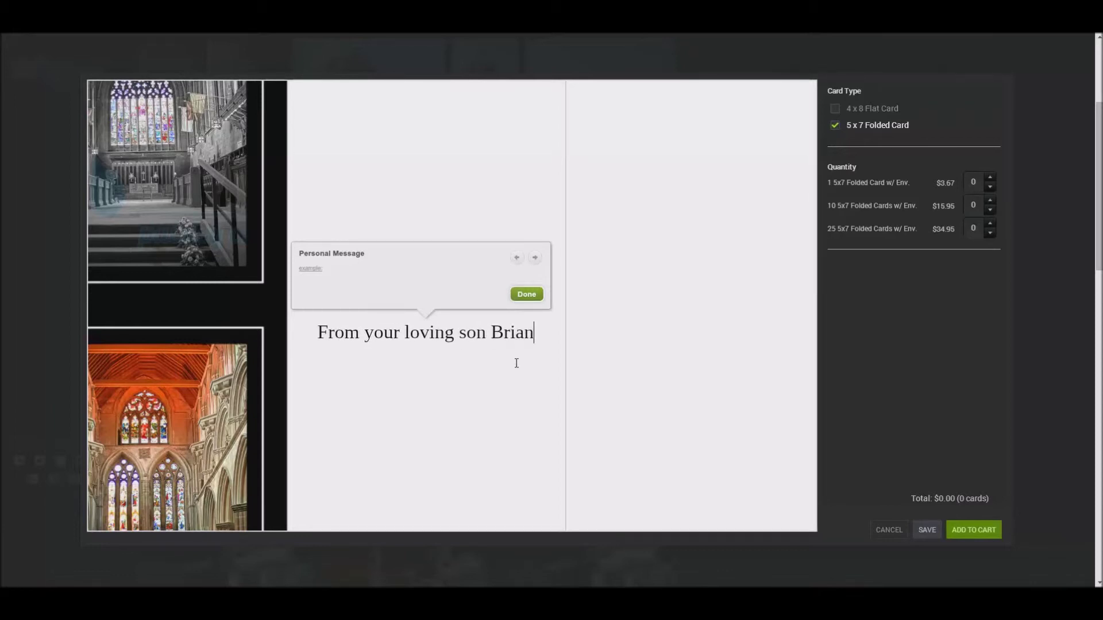
{"action": "left_click", "coordinate": [527, 294]}
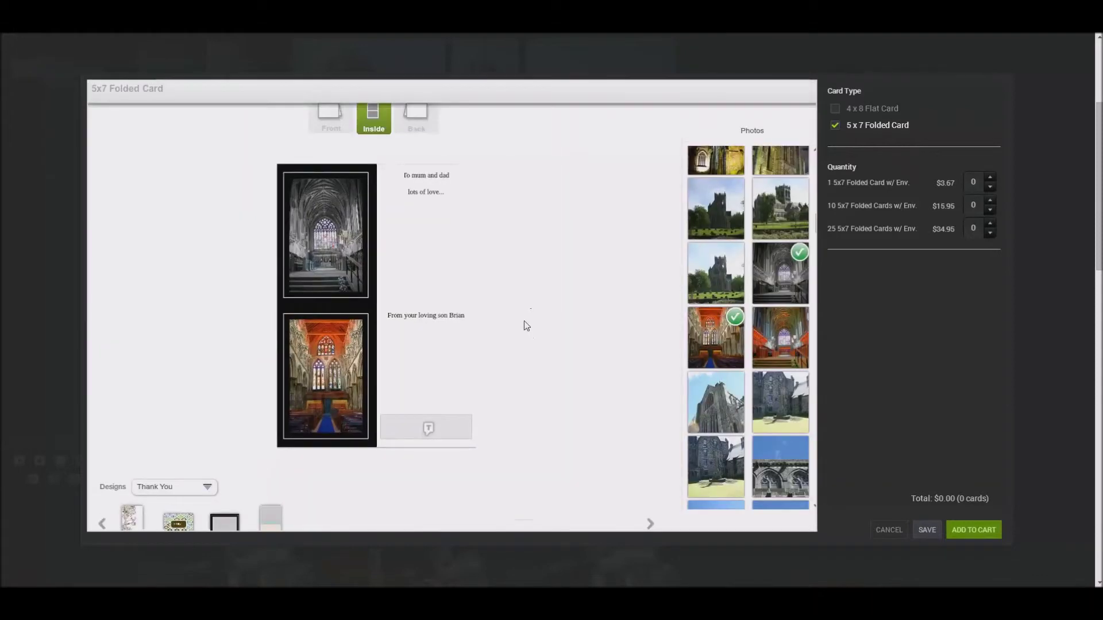
{"action": "left_click", "coordinate": [424, 431]}
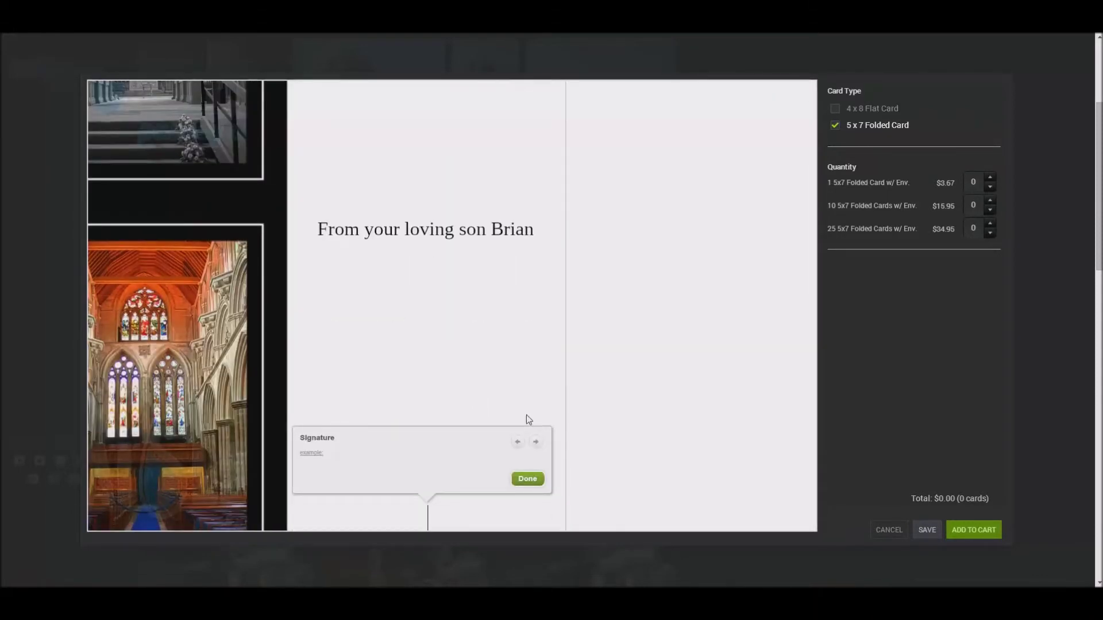
{"action": "type", "text": "Yo"}
{"action": "type", "text": "u still ow"}
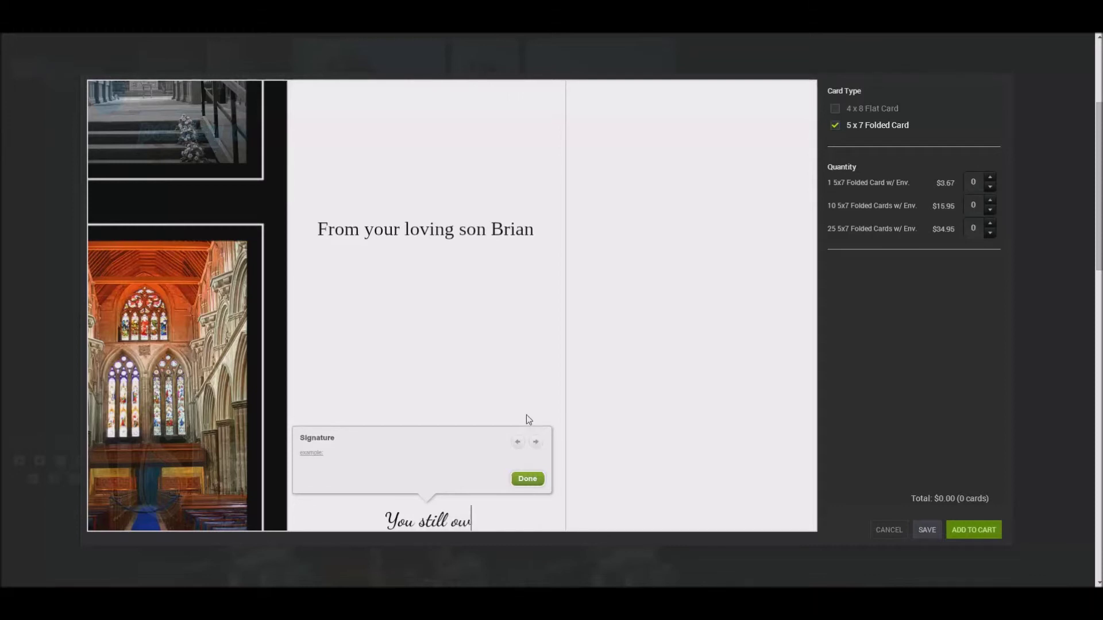
Correct the signature line to read 'Love you all' and confirm it.
{"action": "key", "text": "BackSpace"}
{"action": "key", "text": "BackSpace"}
{"action": "key", "text": "BackSpace"}
{"action": "key", "text": "BackSpace"}
{"action": "key", "text": "BackSpace"}
{"action": "key", "text": "BackSpace"}
{"action": "key", "text": "BackSpace"}
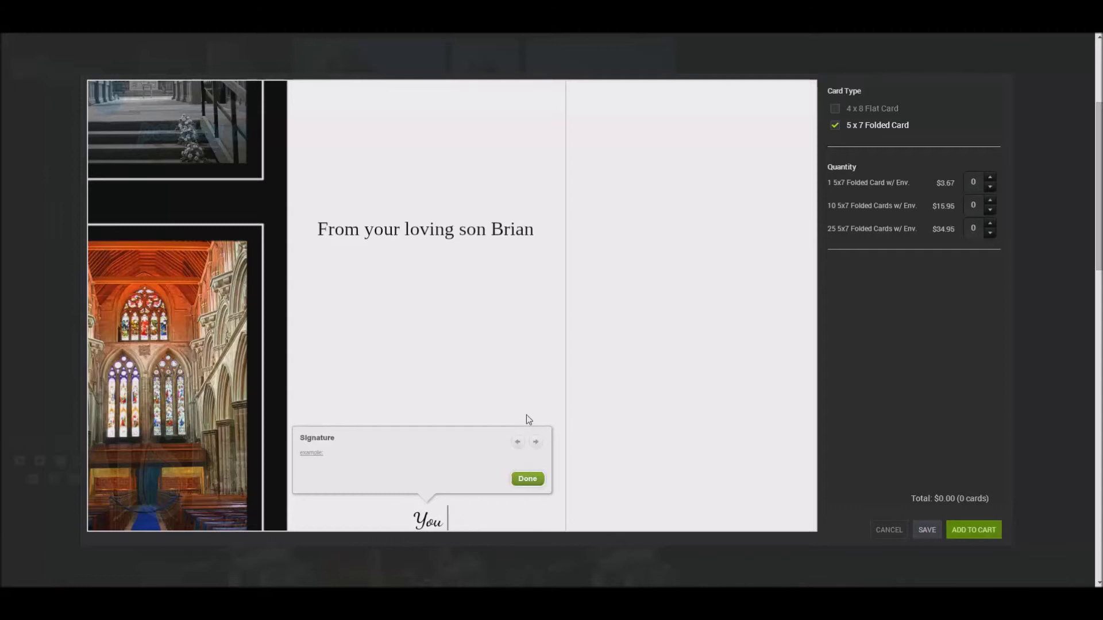
{"action": "key", "text": "BackSpace"}
{"action": "key", "text": "BackSpace"}
{"action": "key", "text": "BackSpace"}
{"action": "type", "text": "ve you all"}
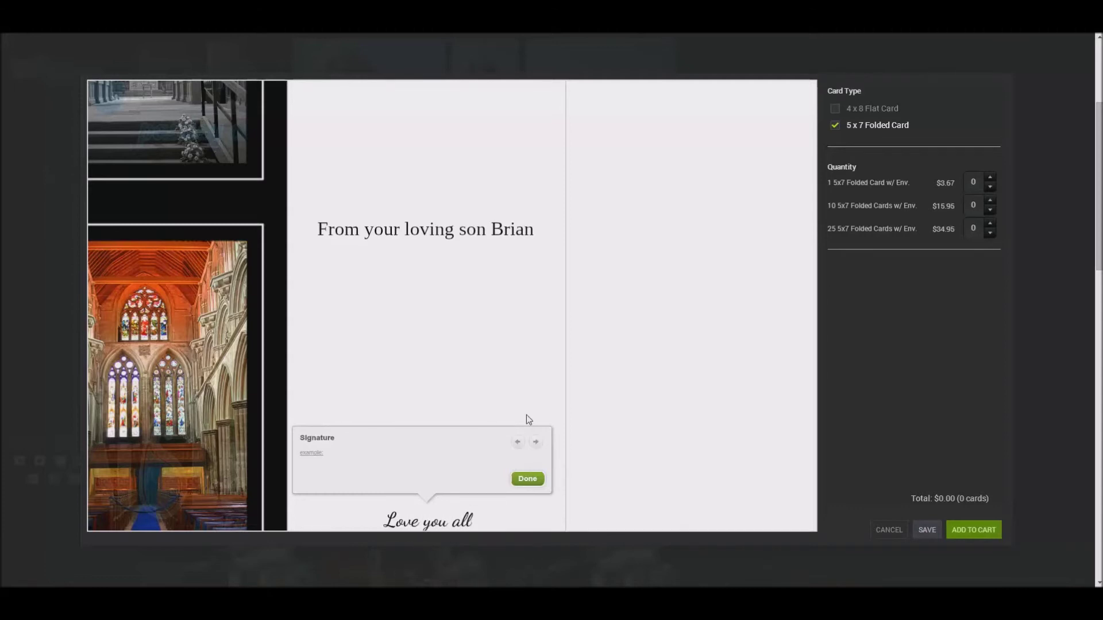
{"action": "left_click", "coordinate": [527, 479]}
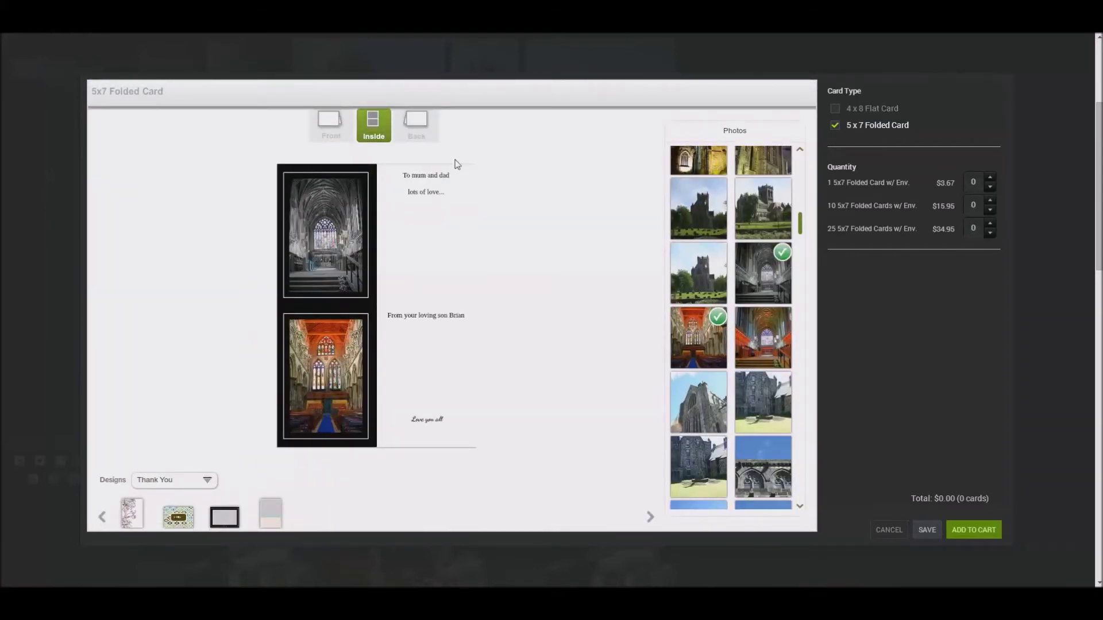
Show the card's back and leave it plain black, without a cathedral photo.
{"action": "left_click", "coordinate": [420, 134]}
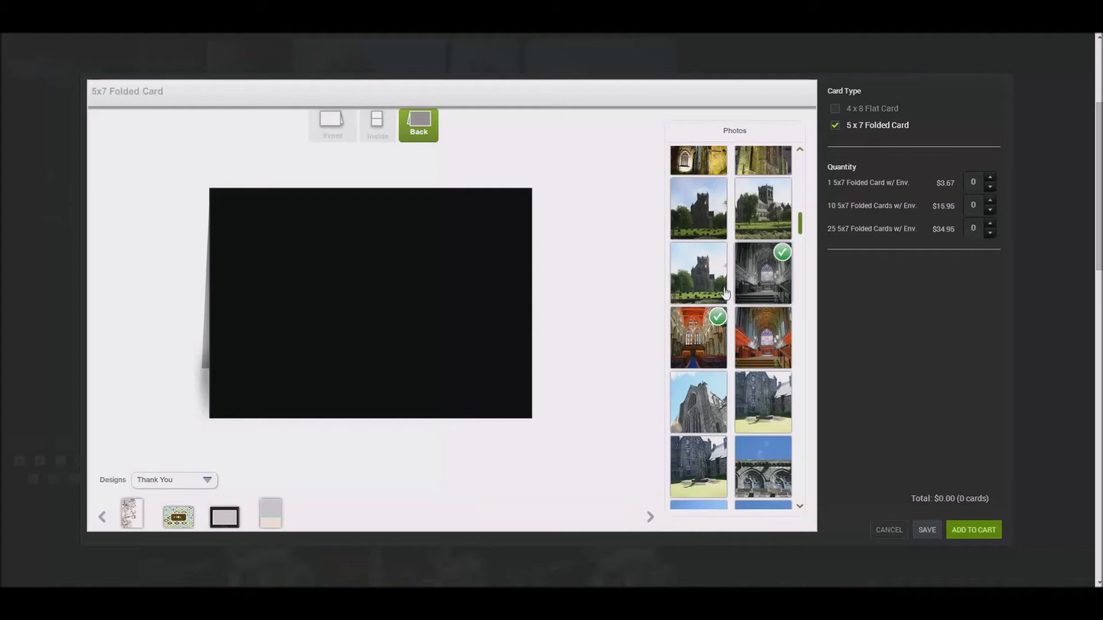
{"action": "left_click_drag", "start_coordinate": [724, 293], "coordinate": [769, 280]}
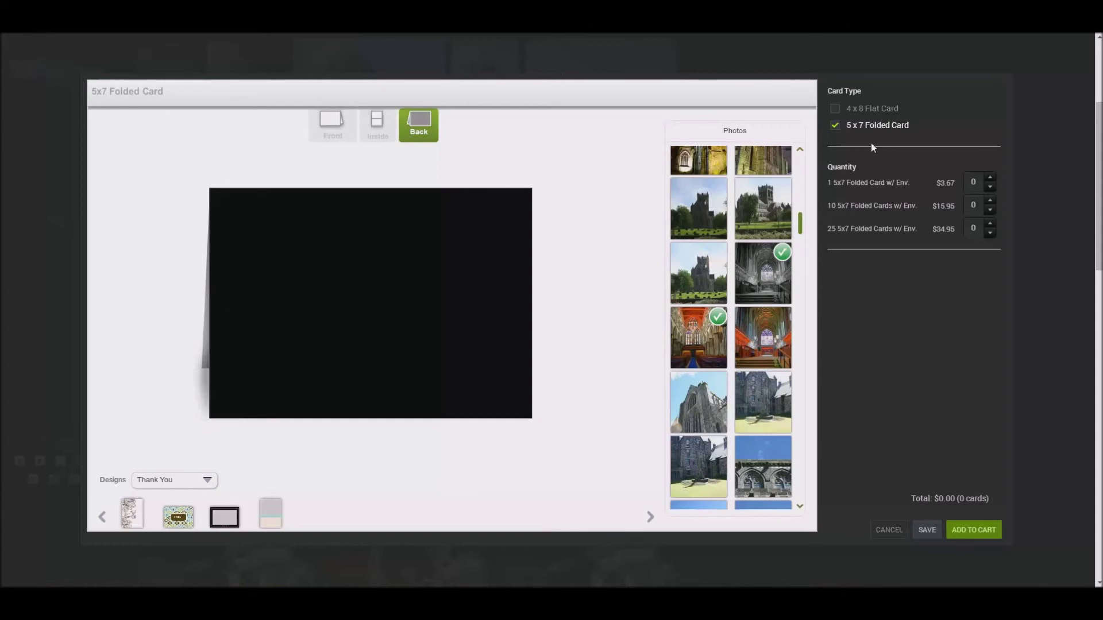
Set the quantity to one 5x7 folded card with envelope, totaling $3.67.
{"action": "left_click", "coordinate": [990, 178]}
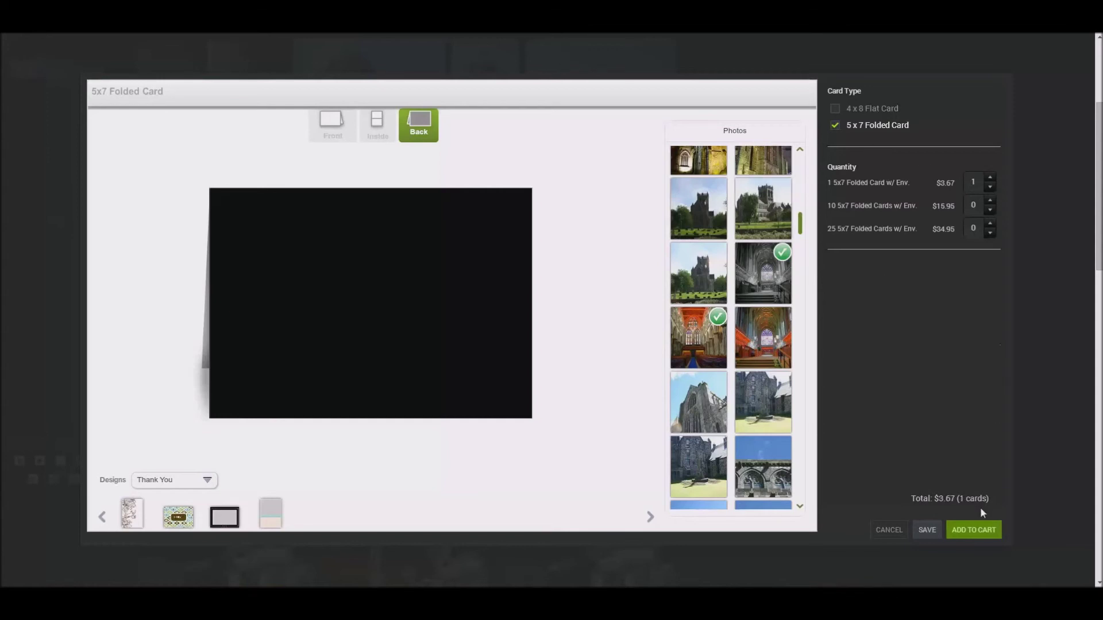